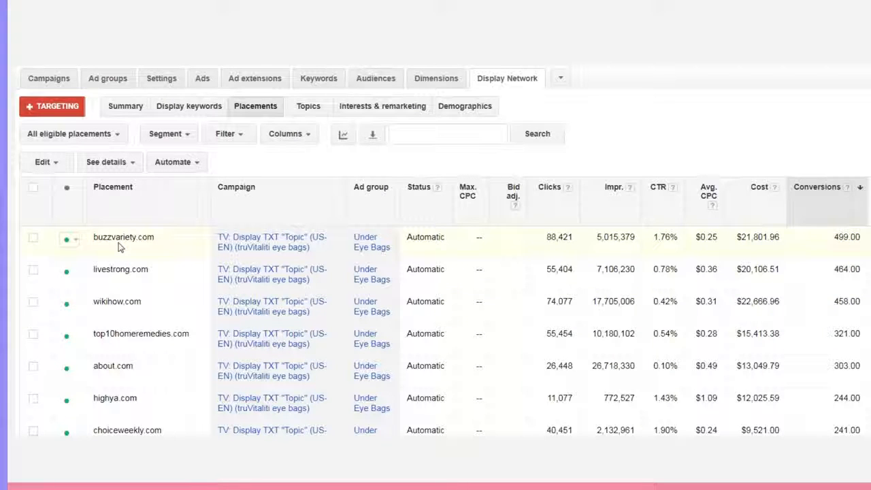
Open the detailed URL list for the buzzvariety.com placement and review the performance of its individual pages.
left_click(34, 238)
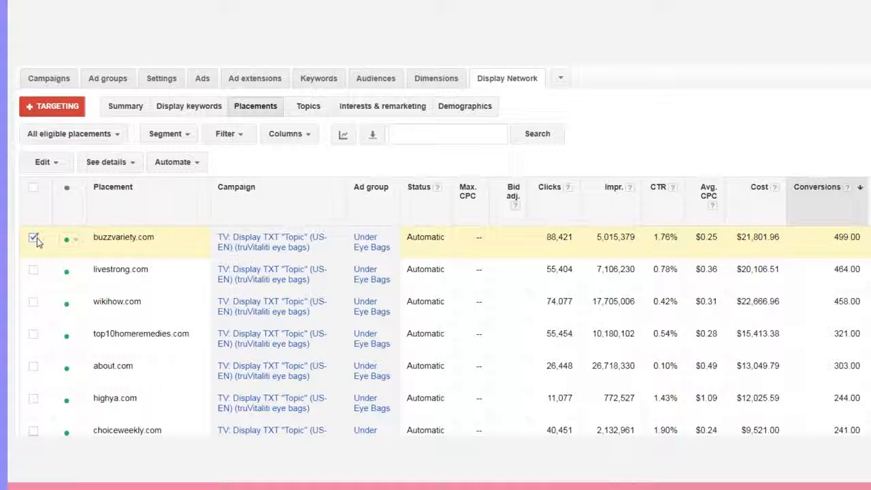
left_click(132, 167)
left_click(116, 189)
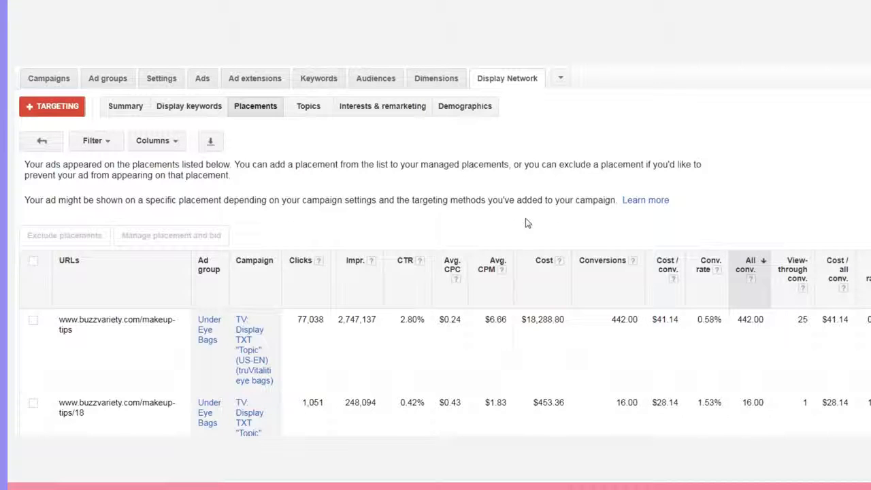
scroll(526, 223, "down", 1)
scroll(527, 223, "down", 1)
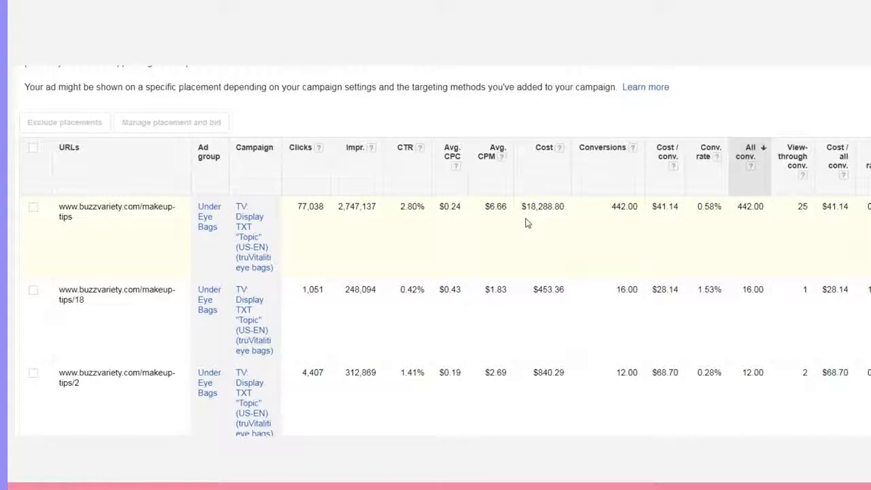
scroll(526, 224, "down", 1)
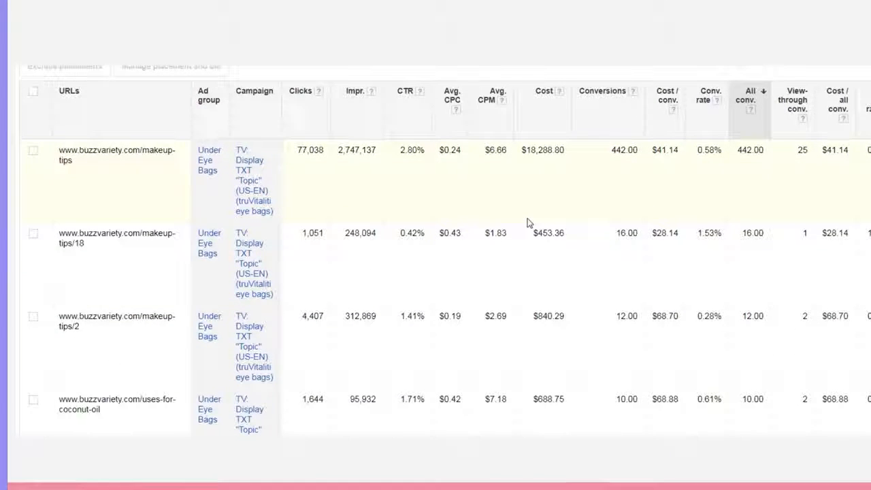
scroll(528, 223, "down", 1)
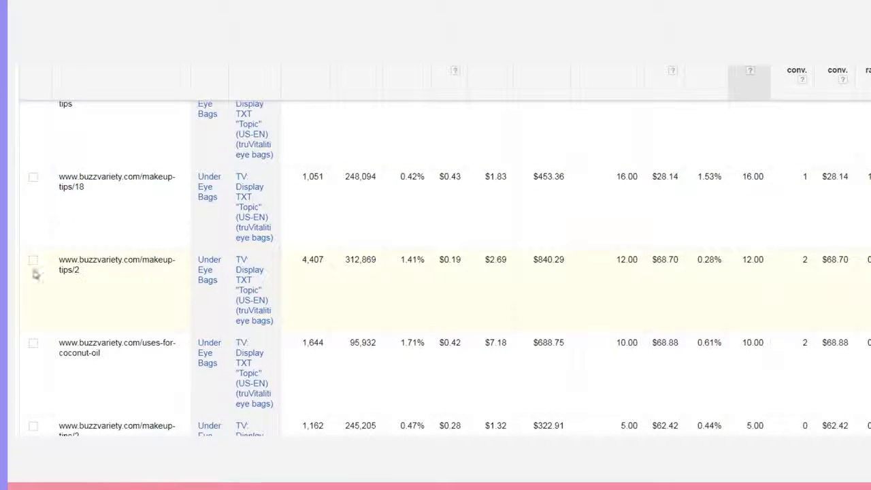
scroll(207, 275, "up", 4)
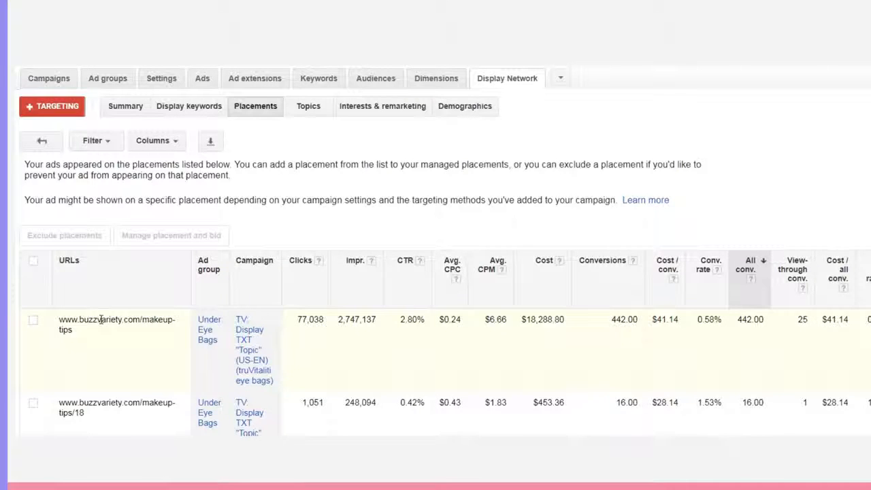
scroll(99, 324, "down", 1)
scroll(99, 324, "down", 4)
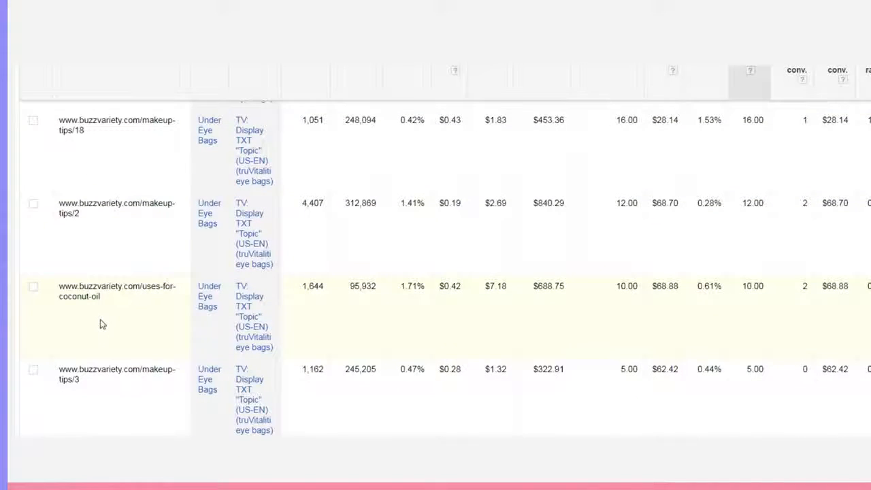
left_click(34, 286)
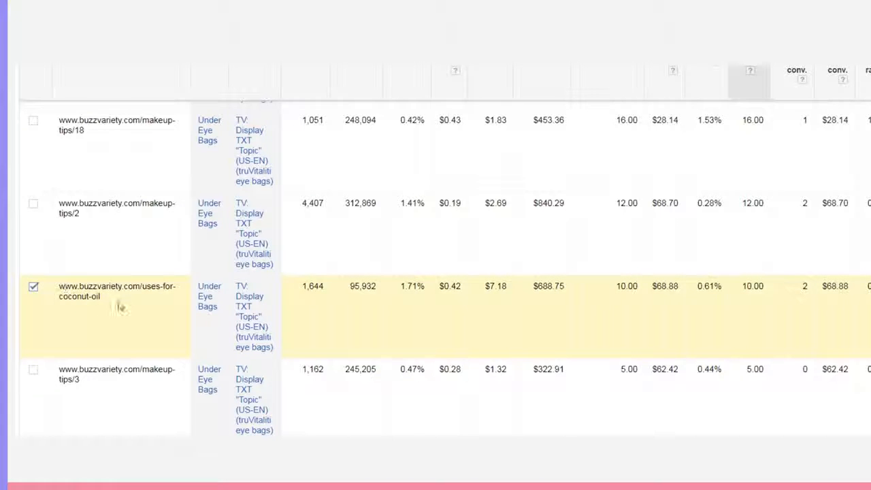
scroll(127, 298, "up", 5)
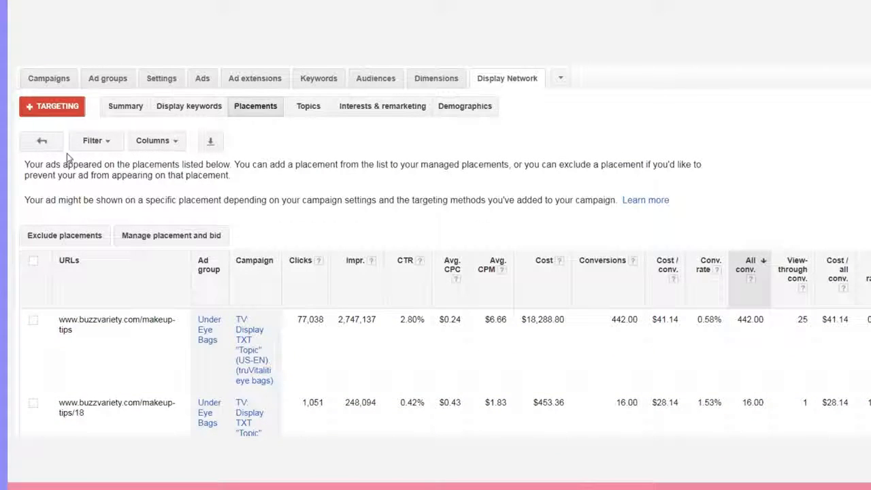
left_click(81, 240)
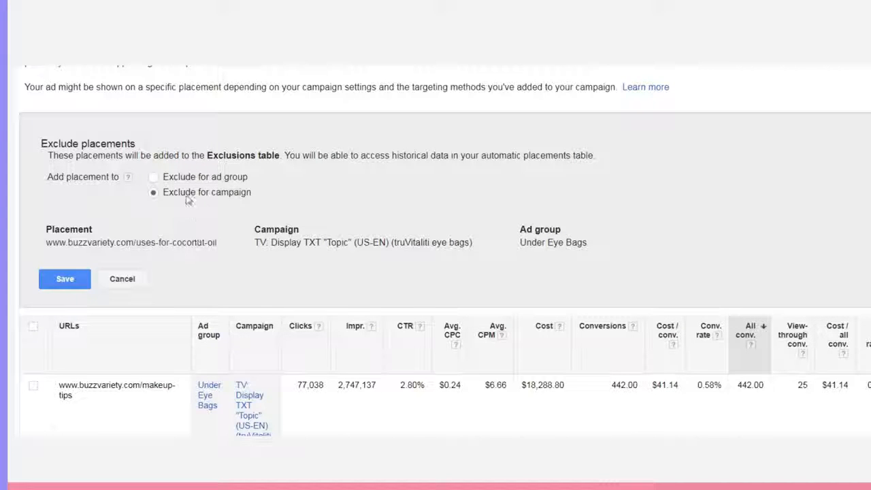
left_click(124, 279)
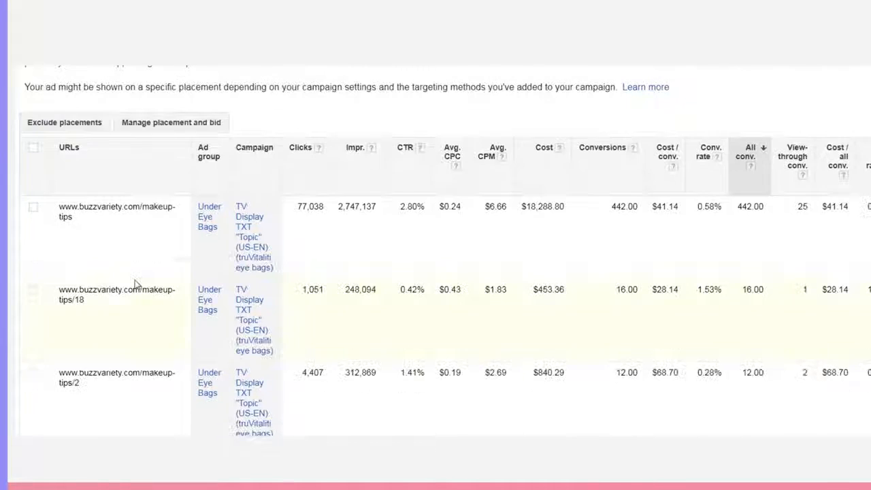
scroll(215, 219, "down", 1)
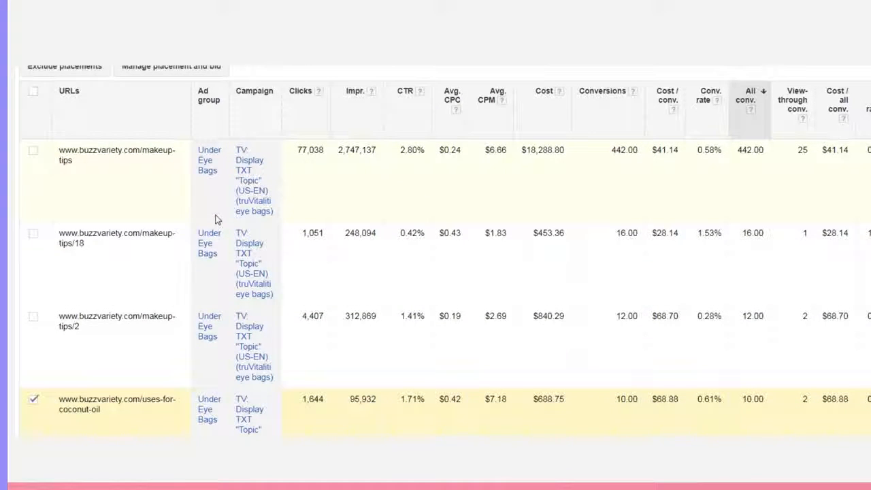
scroll(218, 220, "down", 1)
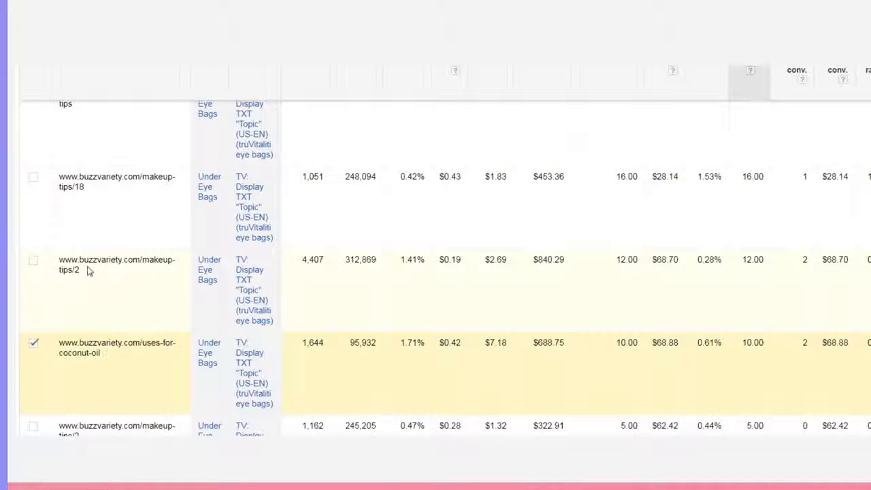
left_click_drag(81, 270, 59, 260)
right_click(60, 261)
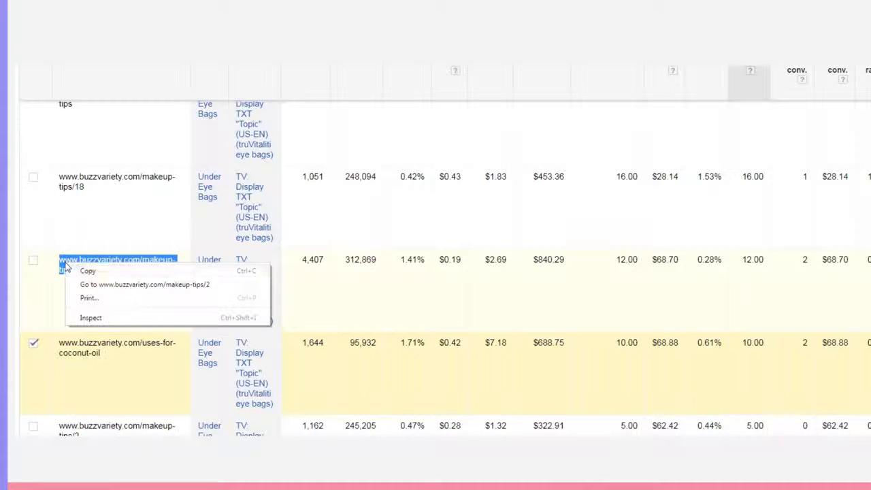
left_click(88, 273)
scroll(136, 272, "up", 4)
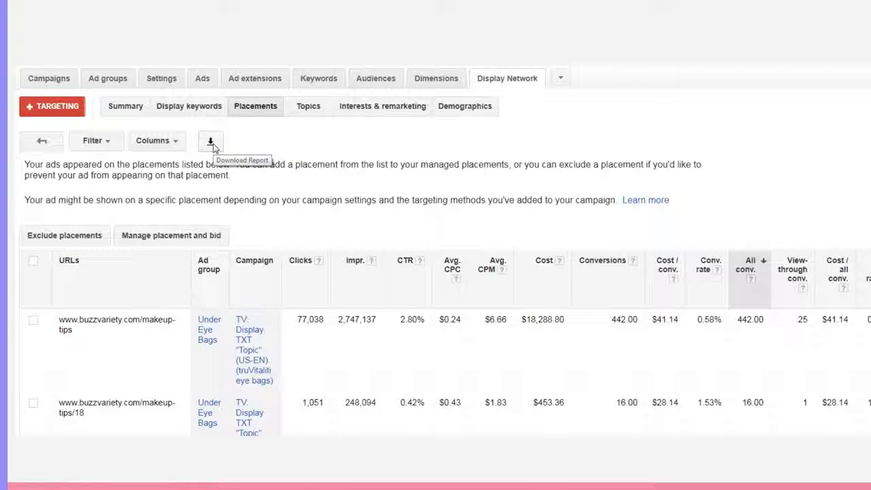
scroll(218, 301, "down", 3)
left_click_drag(60, 260, 159, 292)
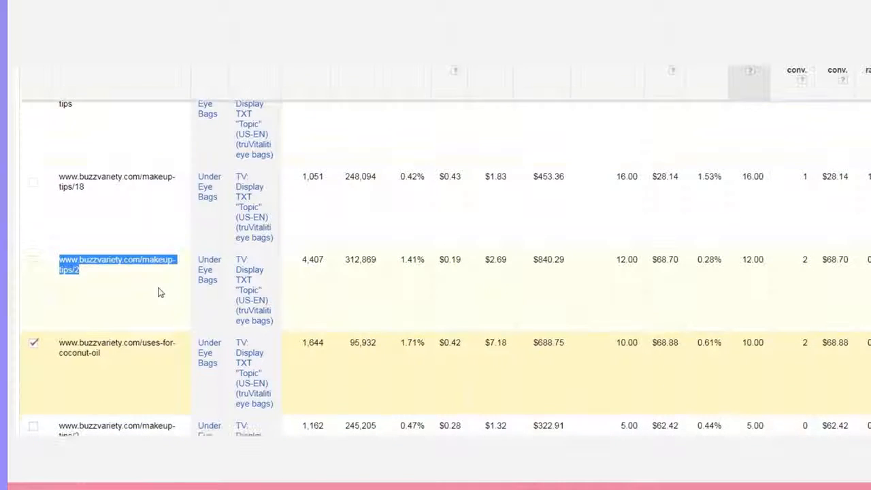
right_click(107, 257)
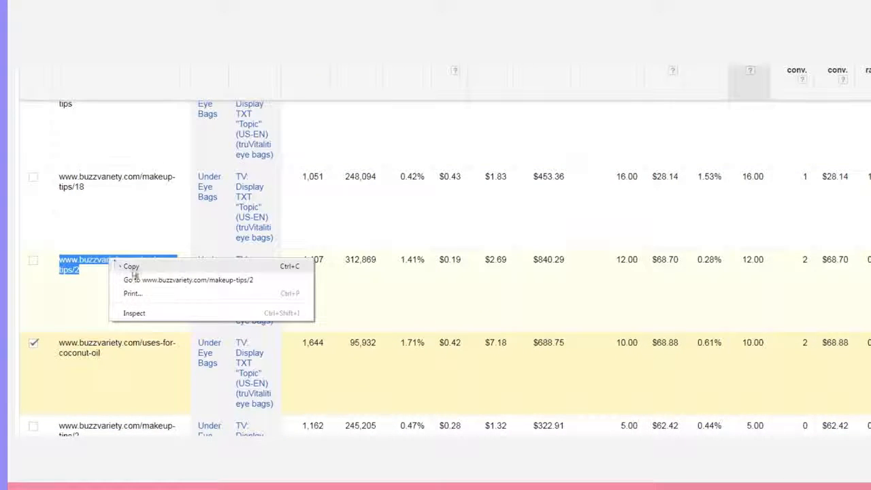
left_click(132, 267)
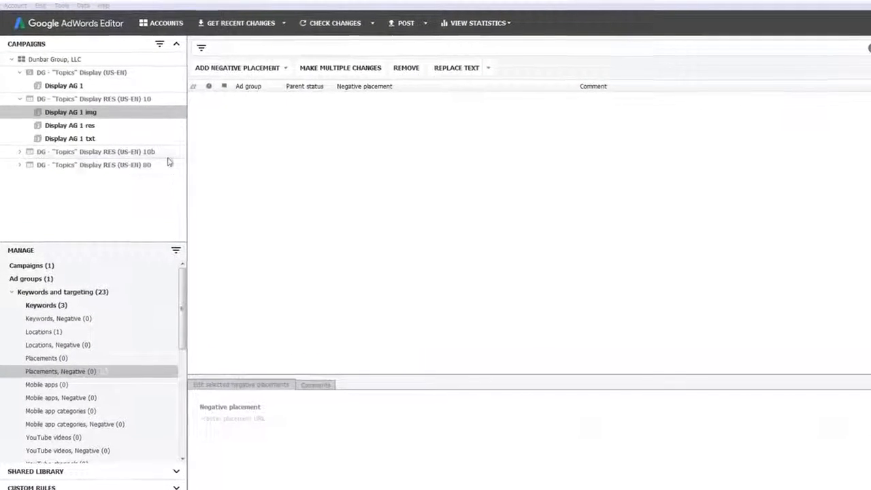
left_click(68, 114)
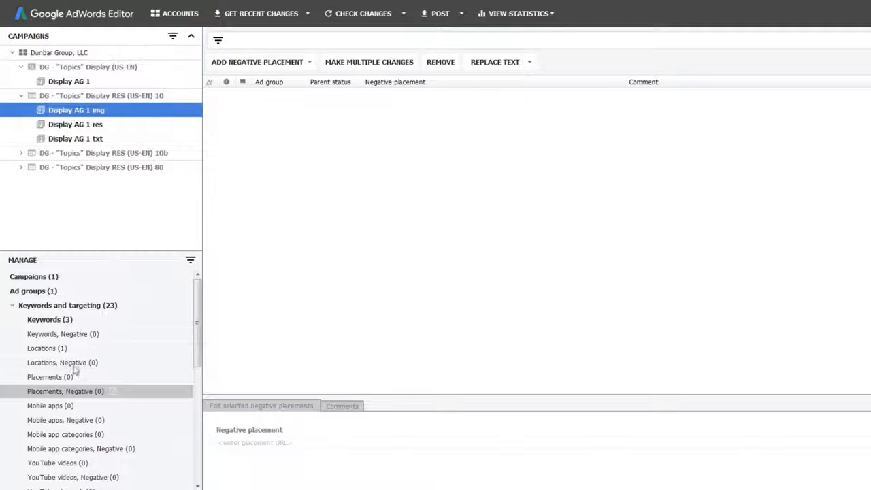
left_click(61, 393)
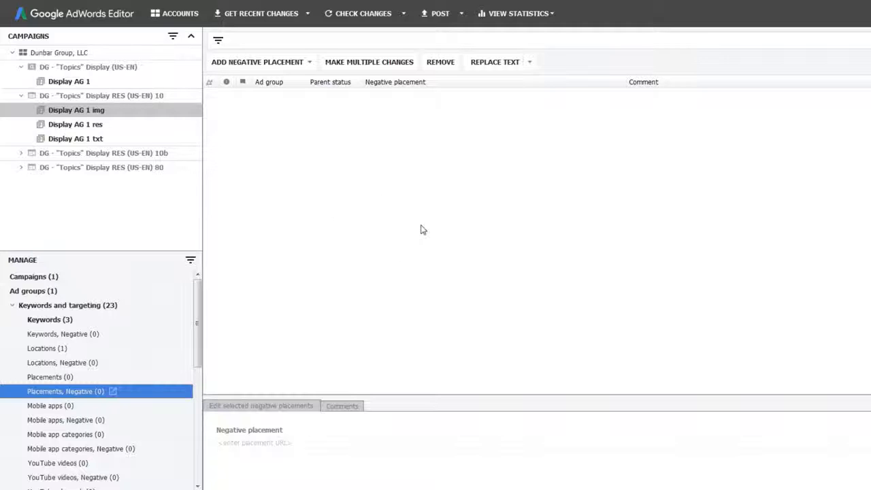
left_click(309, 63)
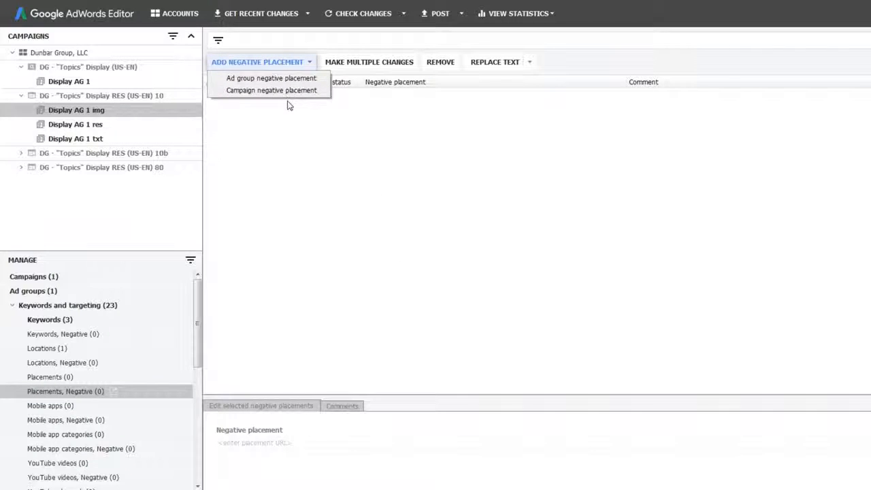
left_click(287, 79)
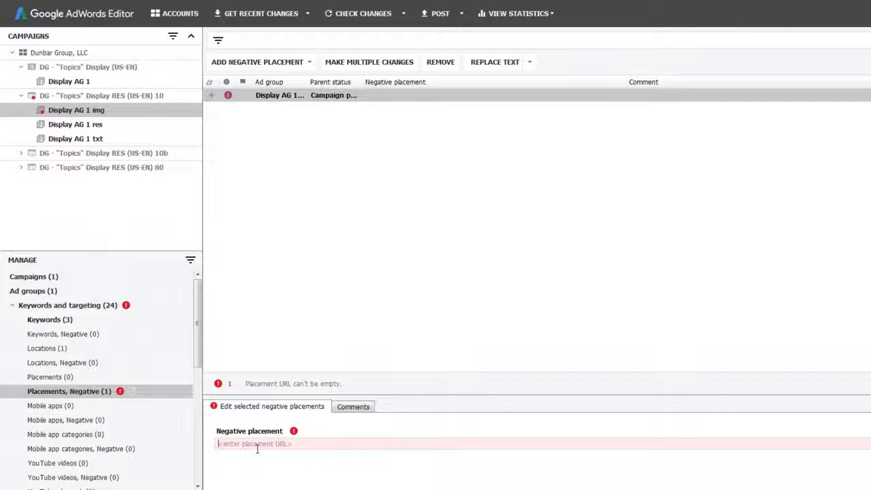
key("ctrl+v")
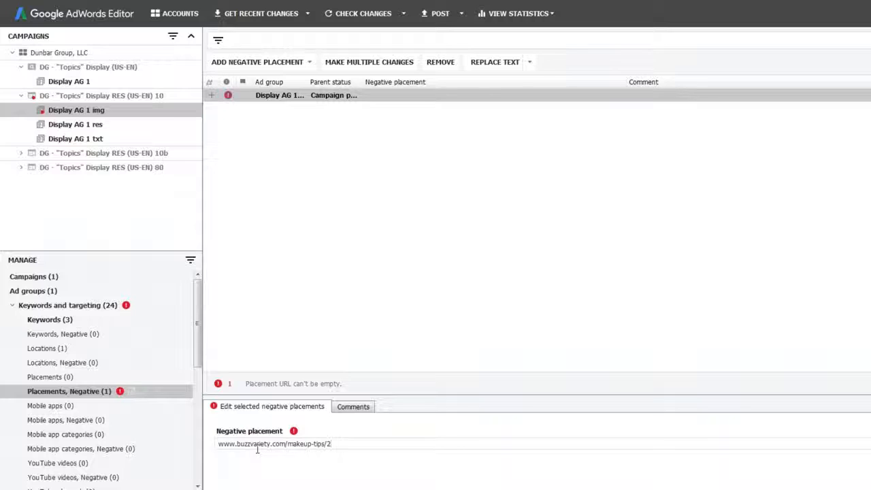
left_click(418, 240)
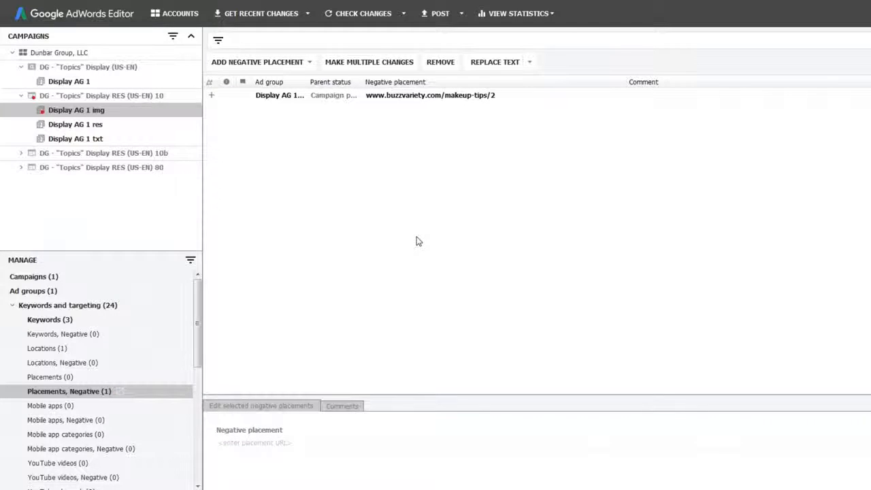